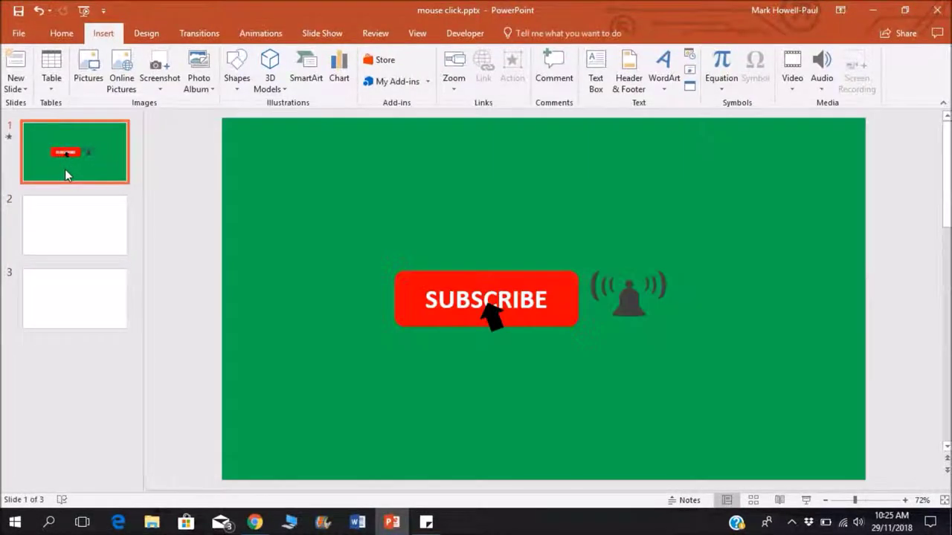
Preview the existing animations of the SUBSCRIBE button, arrow and bell on slide 1.
{"action": "left_click", "coordinate": [264, 34]}
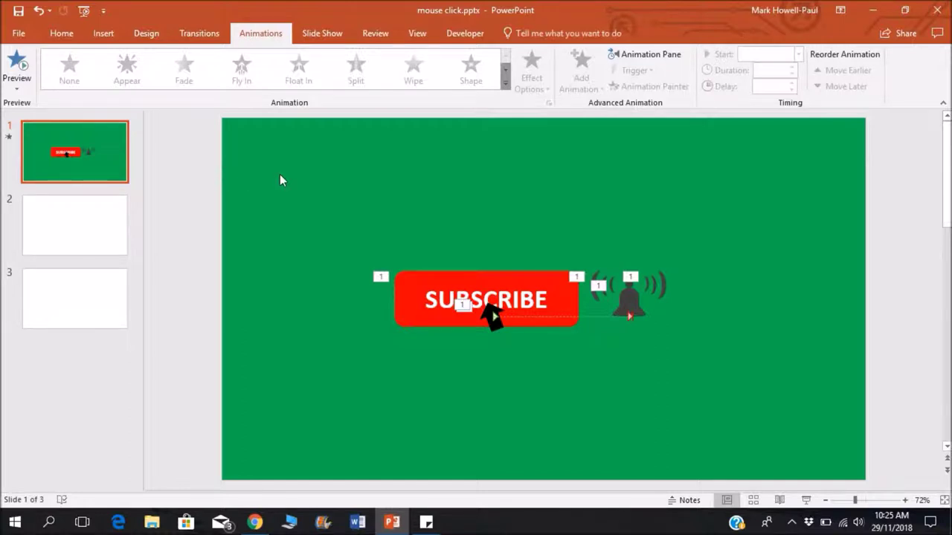
{"action": "left_click", "coordinate": [321, 36]}
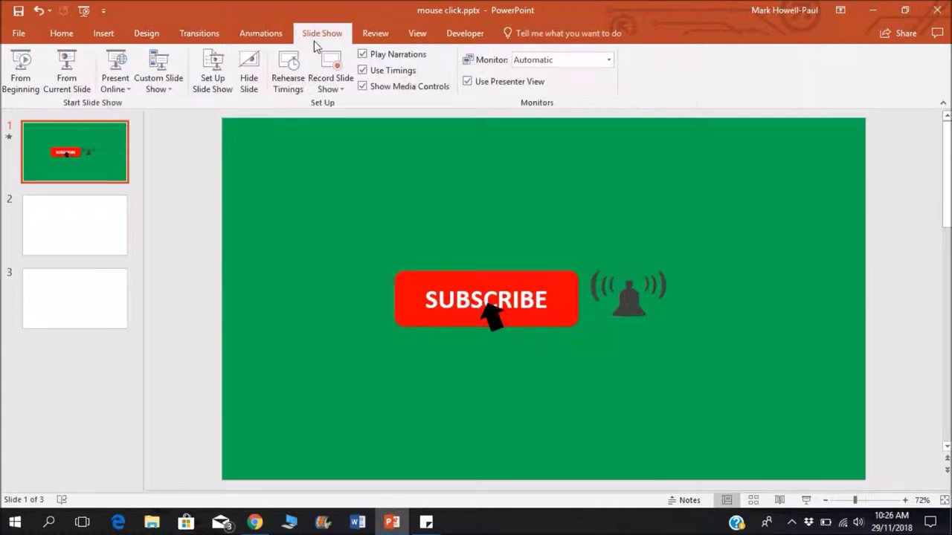
{"action": "left_click", "coordinate": [269, 34]}
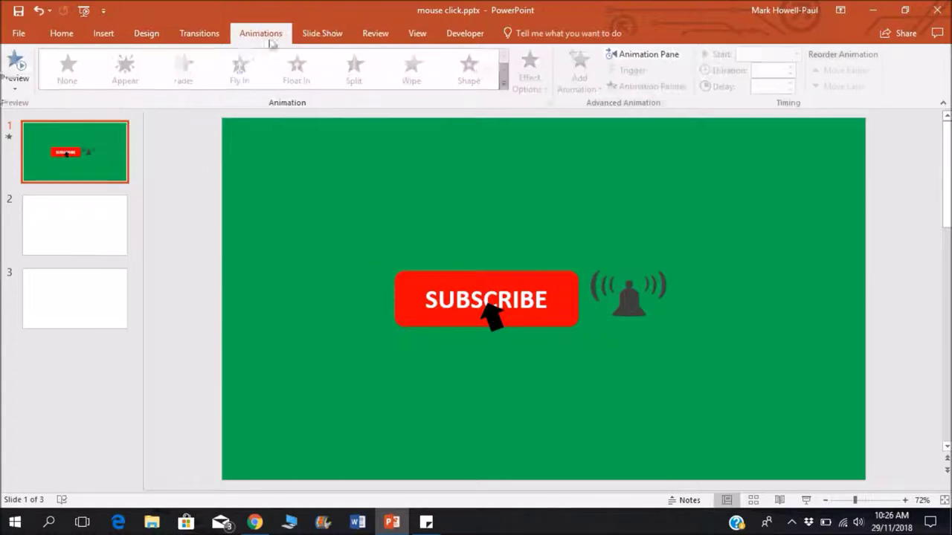
{"action": "left_click", "coordinate": [28, 68]}
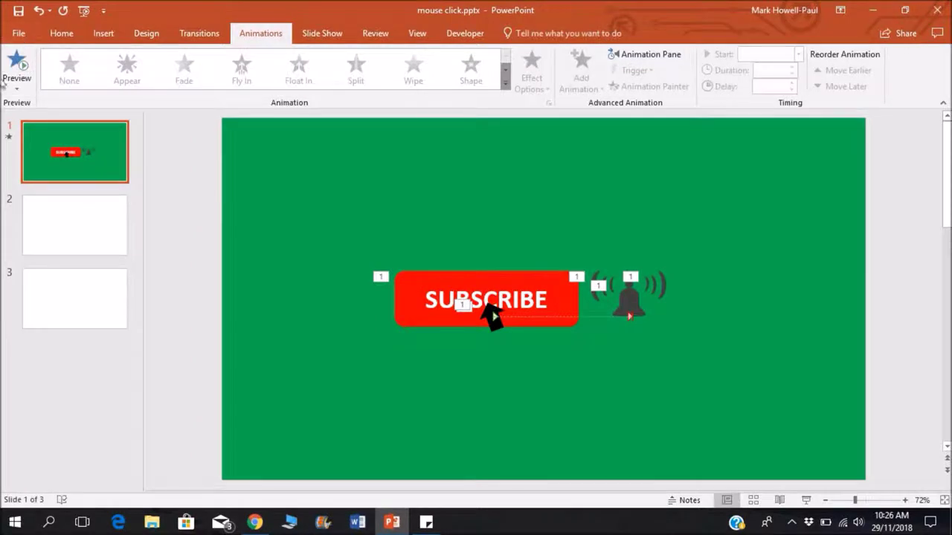
Draw a rounded rectangle about 6.63 cm wide and 2.06 cm high in the upper-left area of slide 2.
{"action": "left_click", "coordinate": [57, 205]}
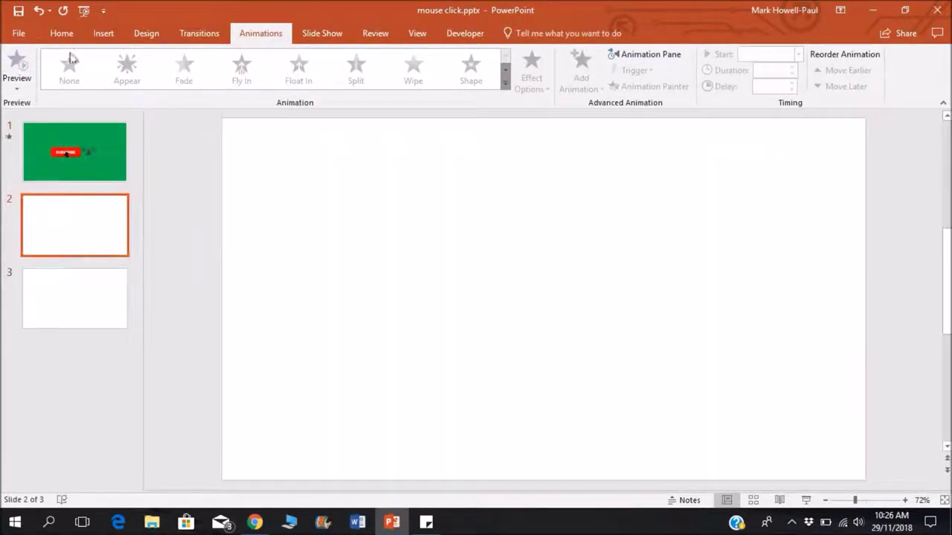
{"action": "left_click", "coordinate": [103, 34]}
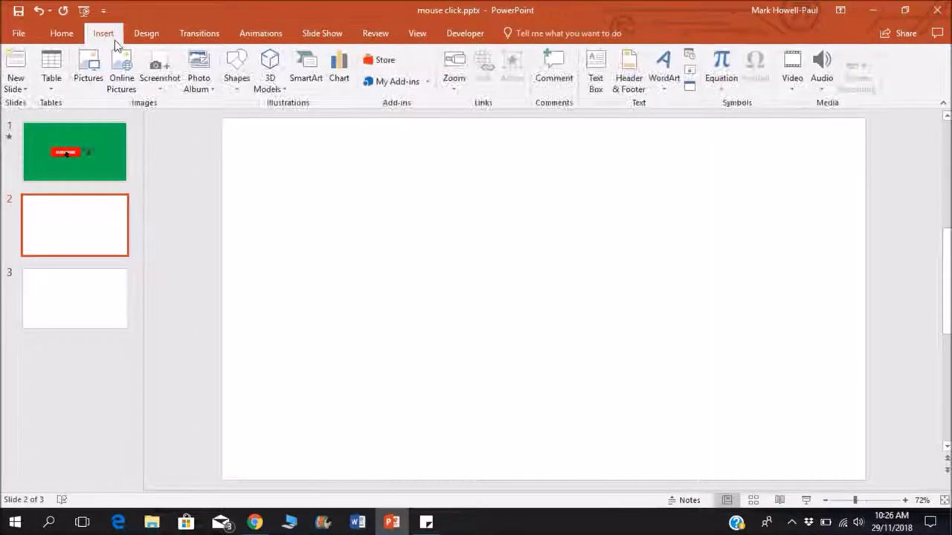
{"action": "left_click", "coordinate": [244, 82]}
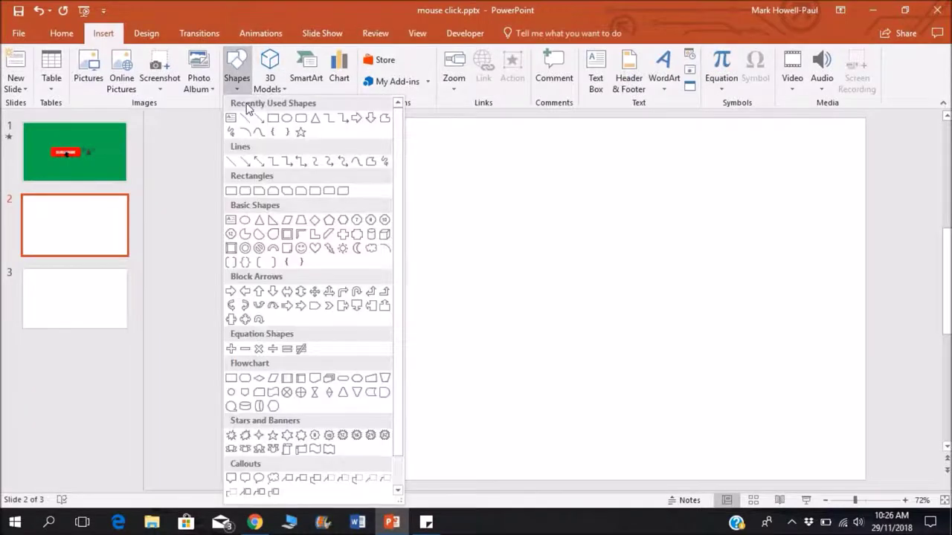
{"action": "left_click", "coordinate": [272, 118]}
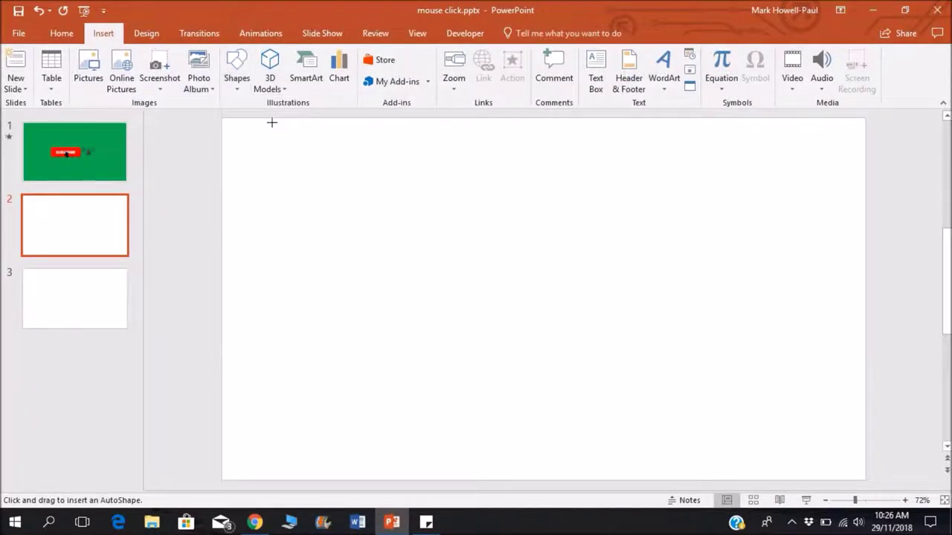
{"action": "left_click", "coordinate": [230, 70]}
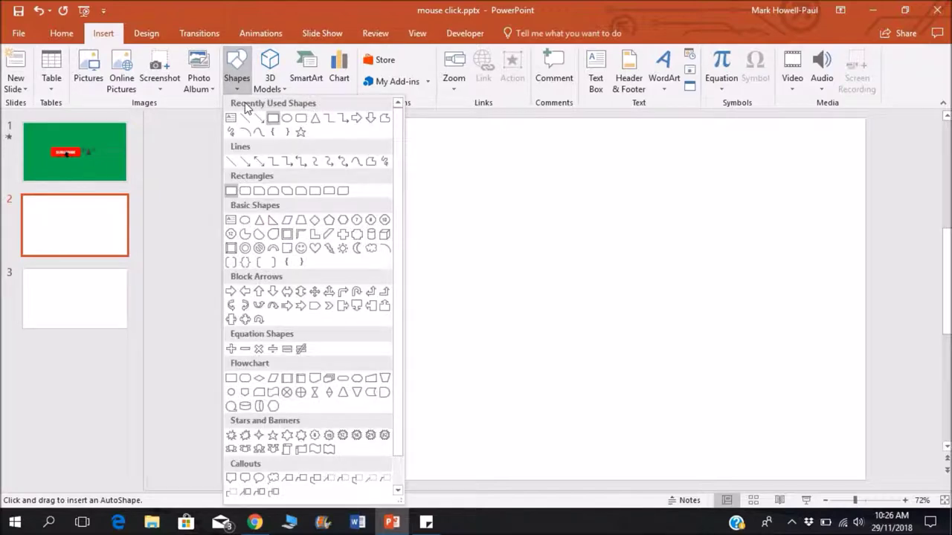
{"action": "left_click", "coordinate": [301, 122]}
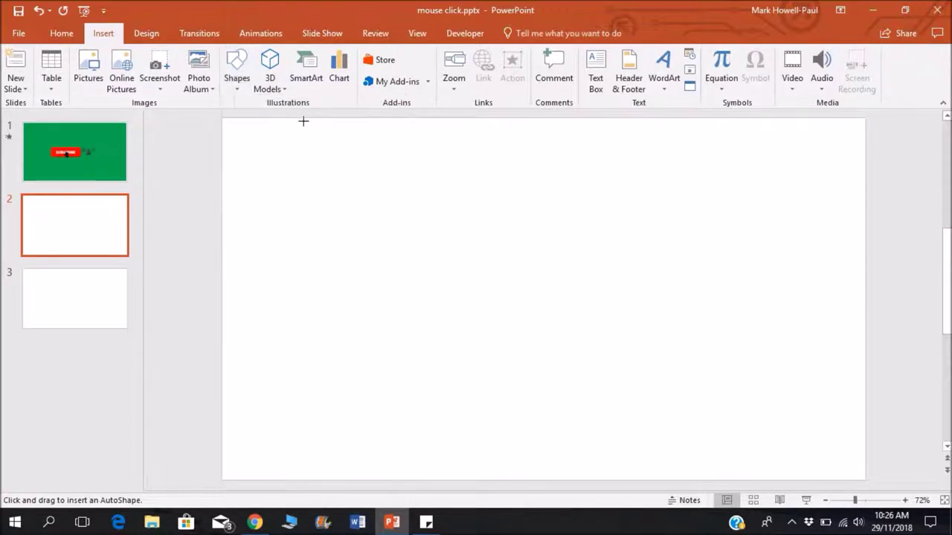
{"action": "mouse_move", "coordinate": [300, 197]}
{"action": "left_mouse_down"}
{"action": "mouse_move", "coordinate": [374, 264]}
{"action": "mouse_move", "coordinate": [478, 221]}
{"action": "mouse_move", "coordinate": [426, 236]}
{"action": "left_mouse_up"}
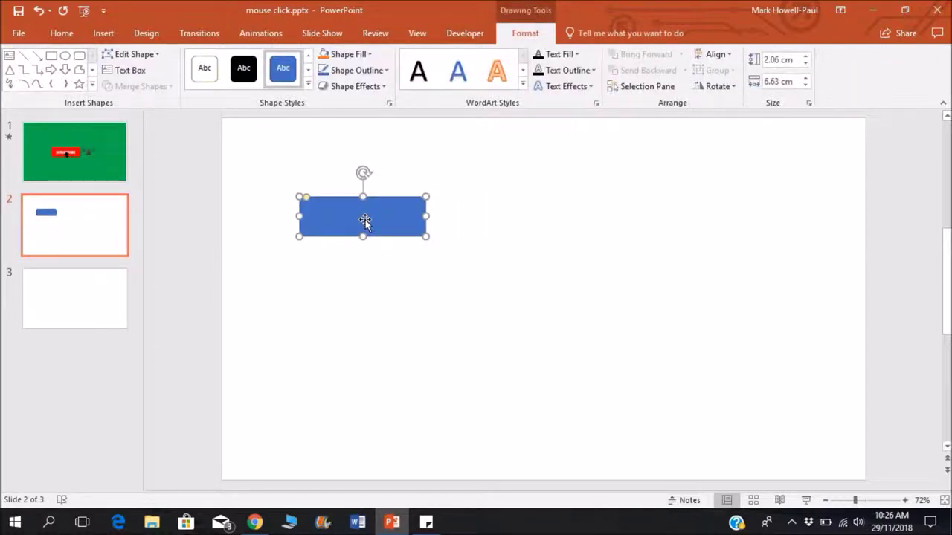
Label the rounded rectangle CLICK HERE.
{"action": "type", "text": "C"}
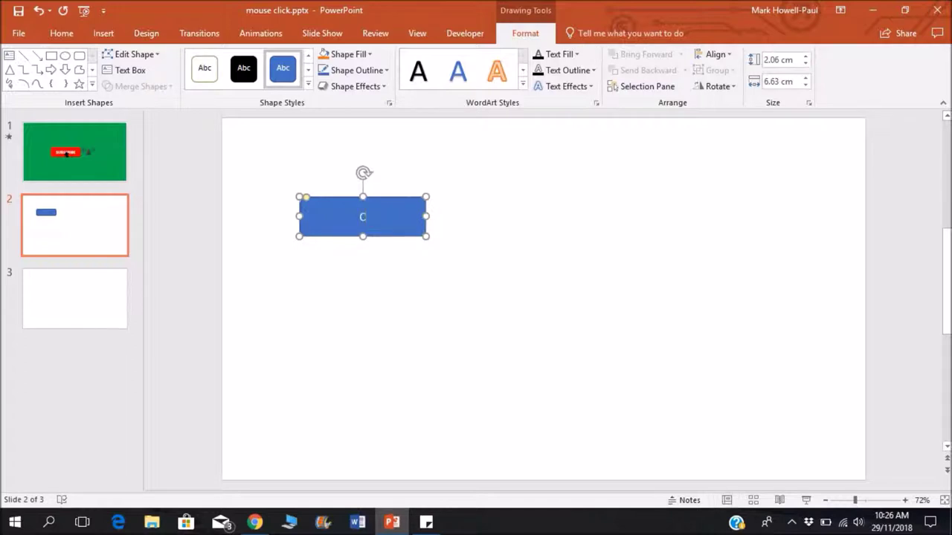
{"action": "type", "text": "LICK HERE"}
{"action": "left_click", "coordinate": [491, 228]}
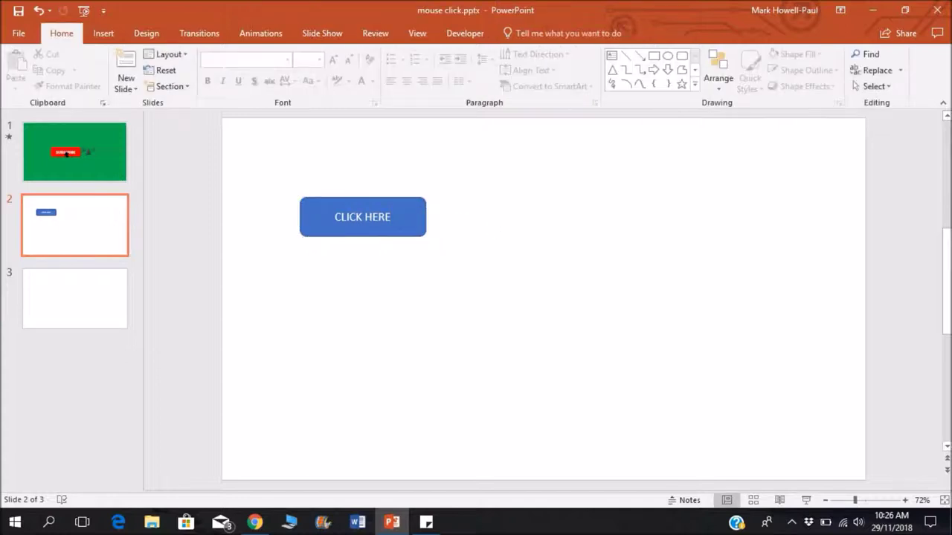
Draw a small up block arrow, about 1.25 cm wide and 1.27 cm high, just below and right of the CLICK HERE button.
{"action": "left_click", "coordinate": [399, 208]}
{"action": "left_click", "coordinate": [112, 34]}
{"action": "left_click", "coordinate": [384, 143]}
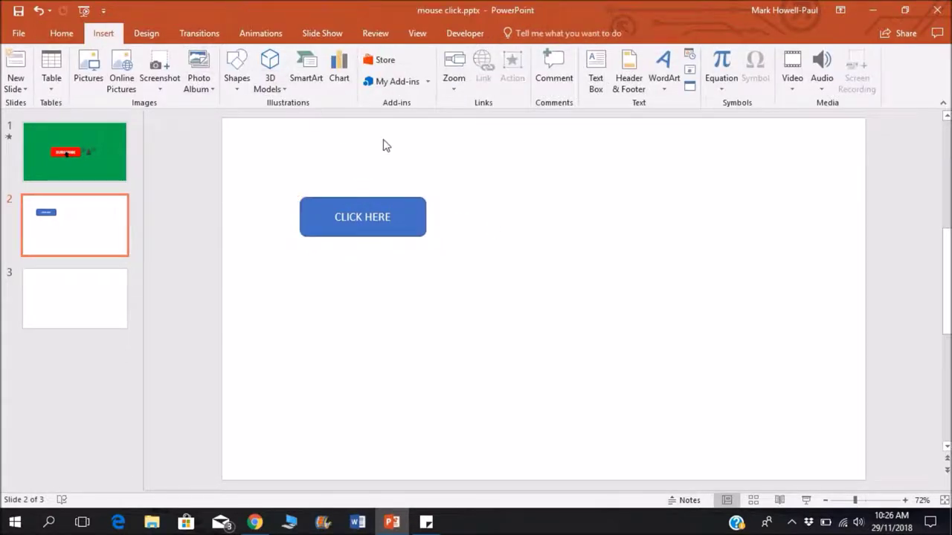
{"action": "left_click", "coordinate": [246, 90]}
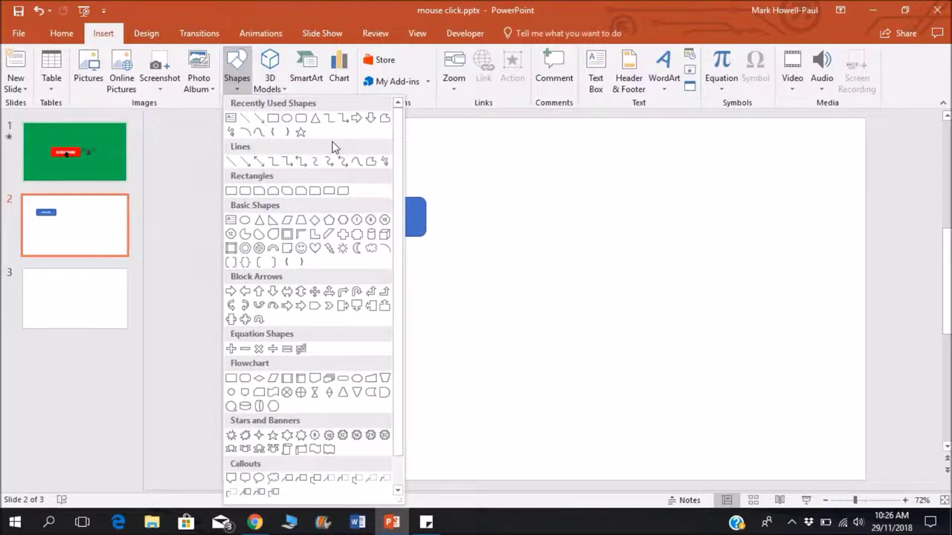
{"action": "left_click", "coordinate": [260, 291]}
{"action": "left_click_drag", "start_coordinate": [483, 242], "coordinate": [489, 249]}
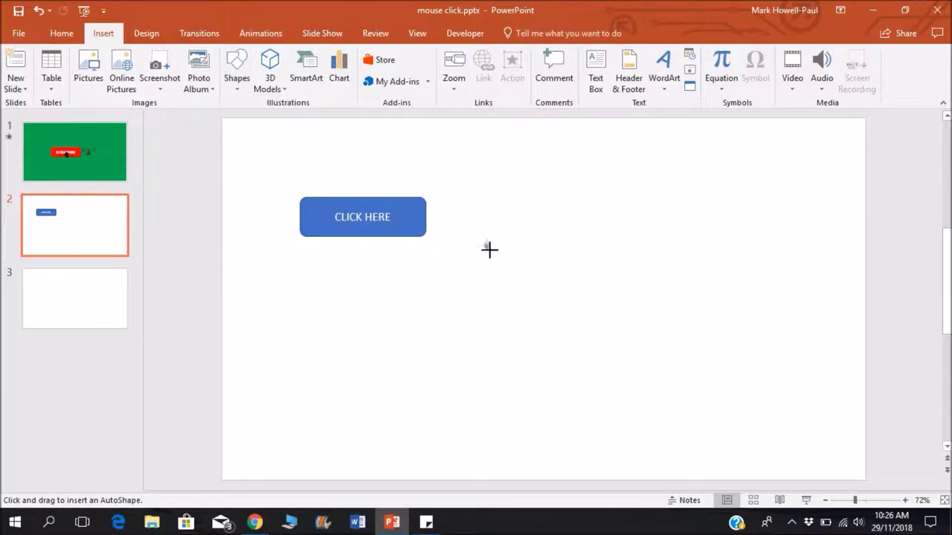
{"action": "mouse_move", "coordinate": [497, 256]}
{"action": "left_mouse_down"}
{"action": "mouse_move", "coordinate": [456, 248]}
{"action": "mouse_move", "coordinate": [440, 259]}
{"action": "mouse_move", "coordinate": [443, 251]}
{"action": "mouse_move", "coordinate": [464, 277]}
{"action": "left_mouse_up"}
{"action": "left_click", "coordinate": [497, 260]}
{"action": "left_click", "coordinate": [487, 252]}
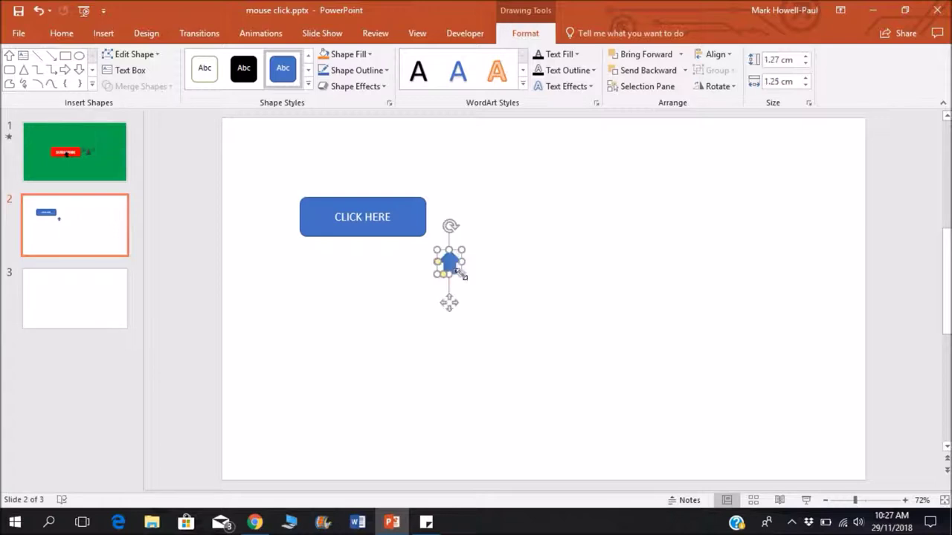
{"action": "left_click", "coordinate": [501, 292]}
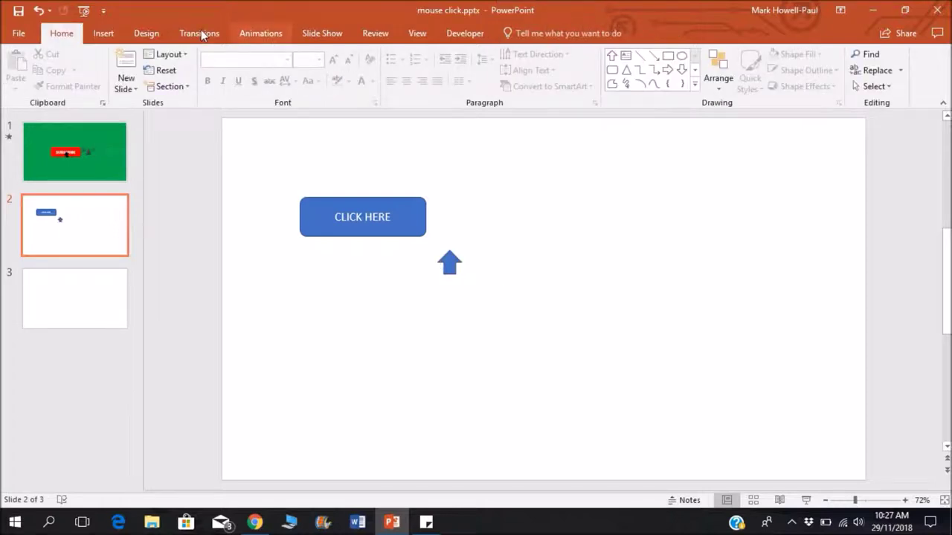
Show the Animation Pane and apply a Fly In entrance animation to the up arrow.
{"action": "left_click", "coordinate": [279, 32]}
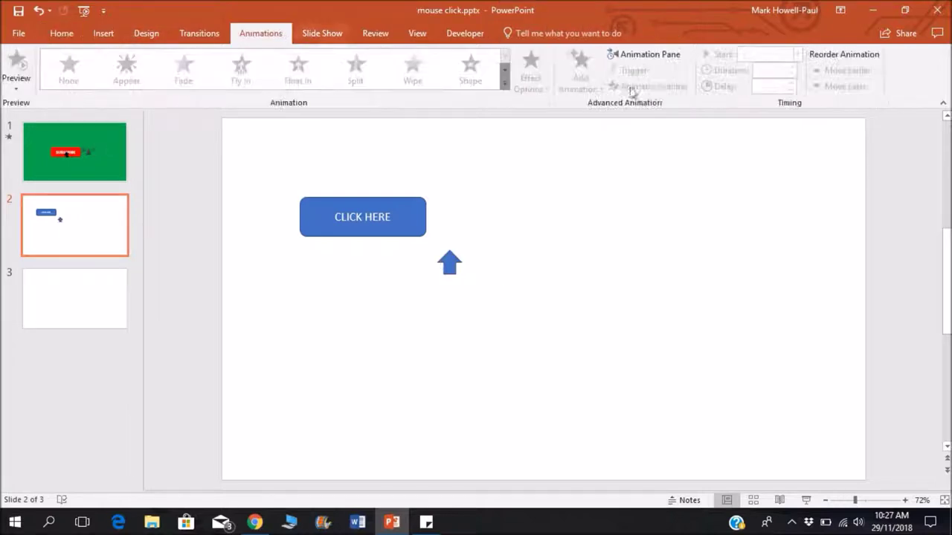
{"action": "left_click", "coordinate": [651, 54]}
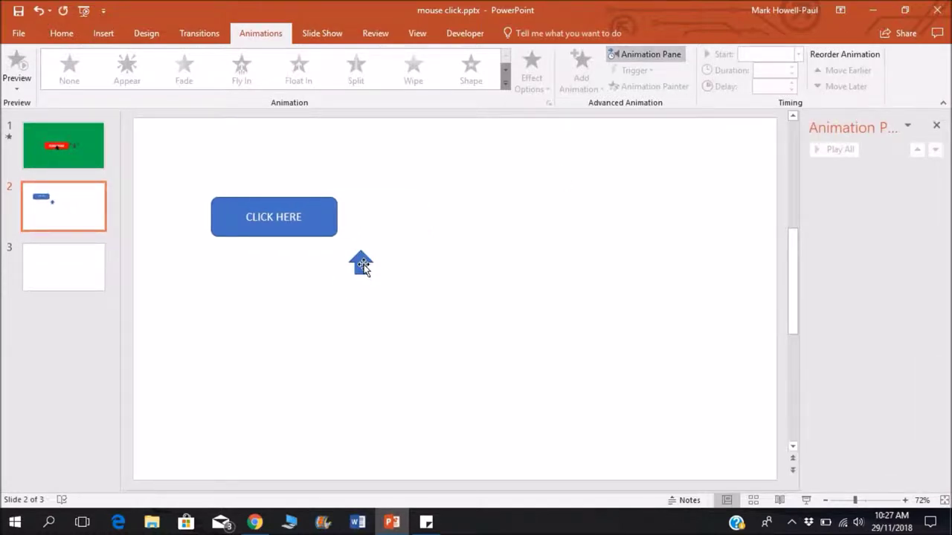
{"action": "left_click", "coordinate": [362, 265]}
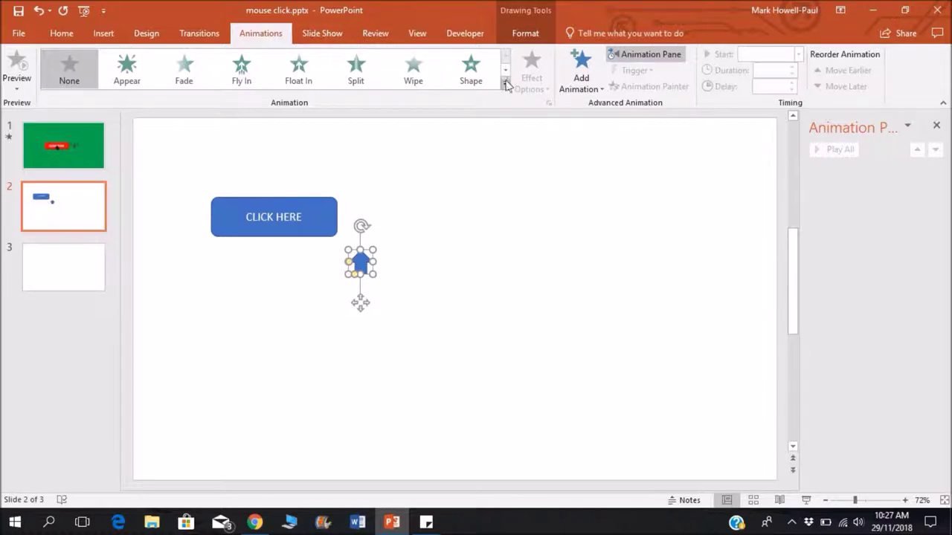
{"action": "left_click", "coordinate": [253, 78]}
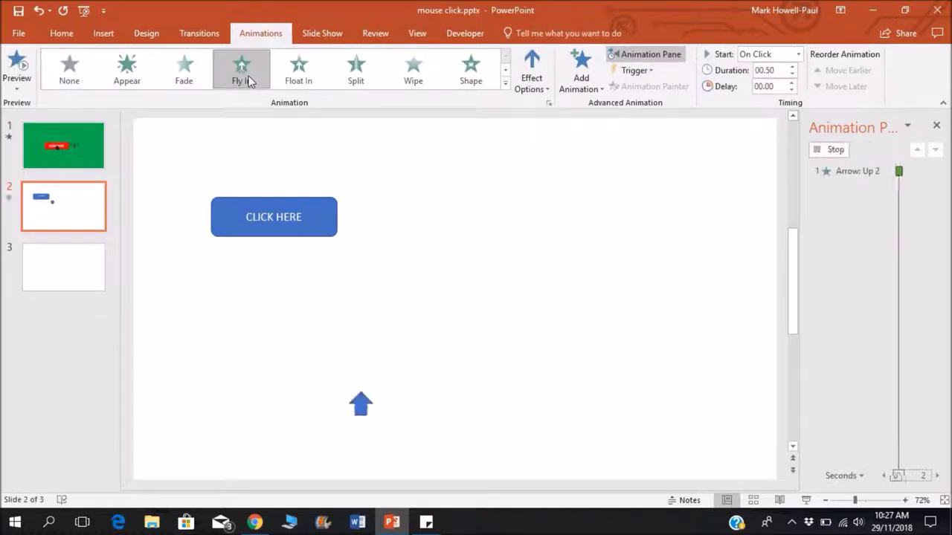
Set the arrow's Fly In direction to From Bottom-Right and its duration to 01.00, and play the animation.
{"action": "left_click", "coordinate": [537, 83]}
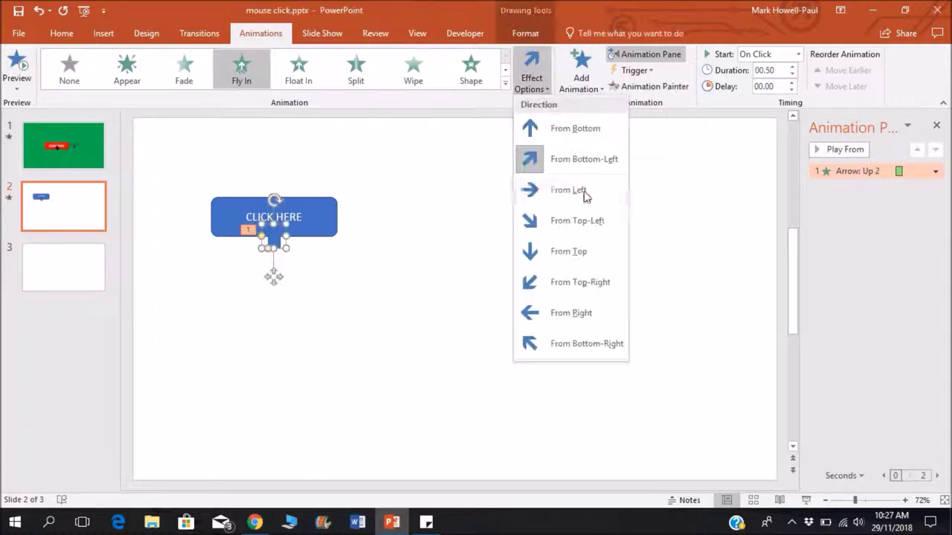
{"action": "left_click", "coordinate": [593, 334]}
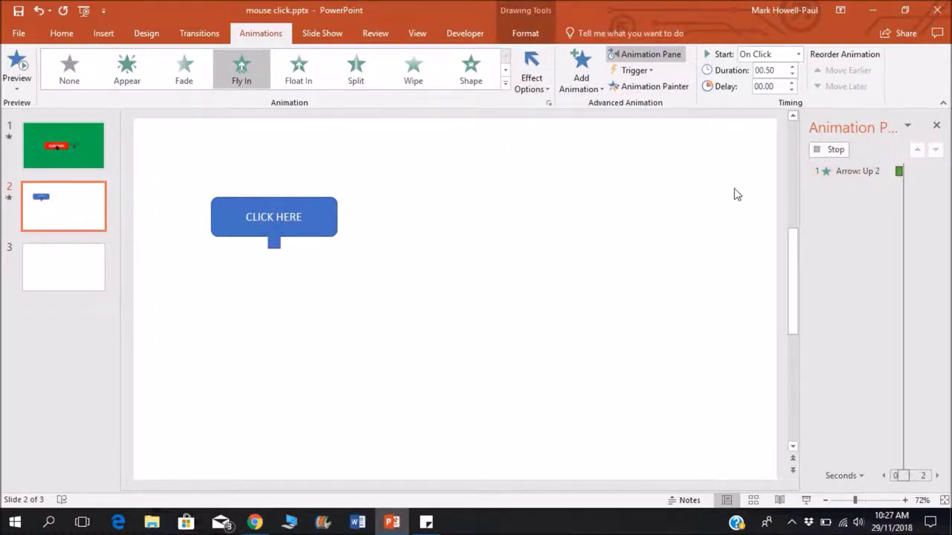
{"action": "left_click", "coordinate": [793, 68]}
{"action": "left_click", "coordinate": [793, 67]}
{"action": "left_click", "coordinate": [816, 152]}
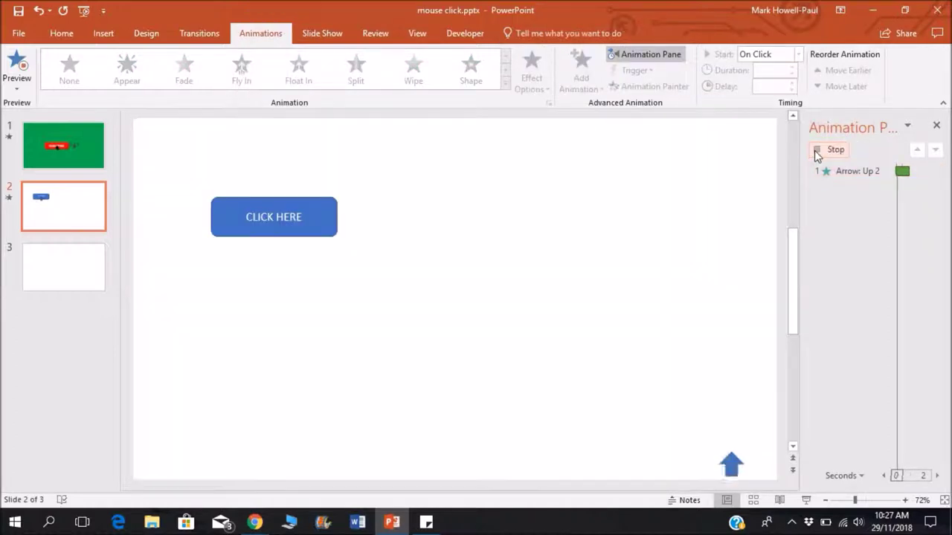
{"action": "left_click", "coordinate": [490, 174]}
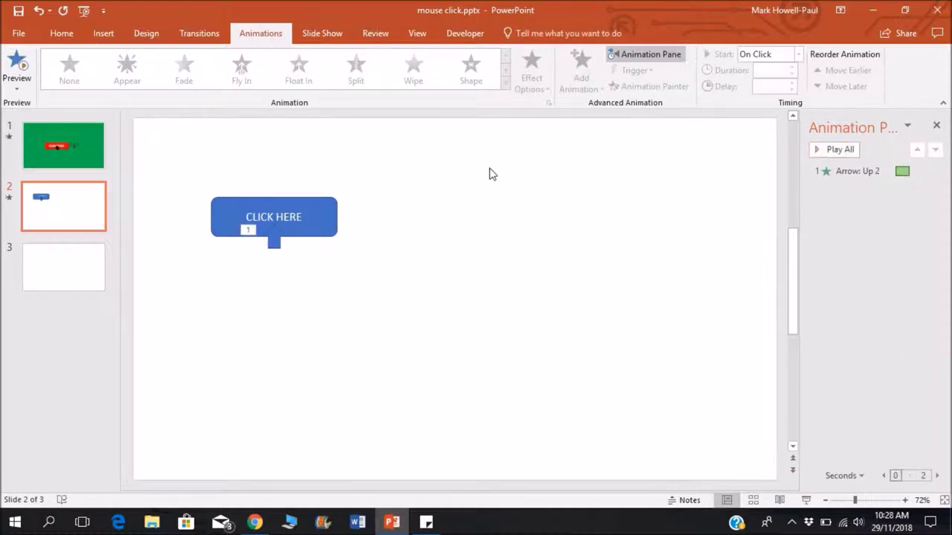
Add a Pulse emphasis animation to the arrow in addition to its Fly In.
{"action": "left_click", "coordinate": [325, 224]}
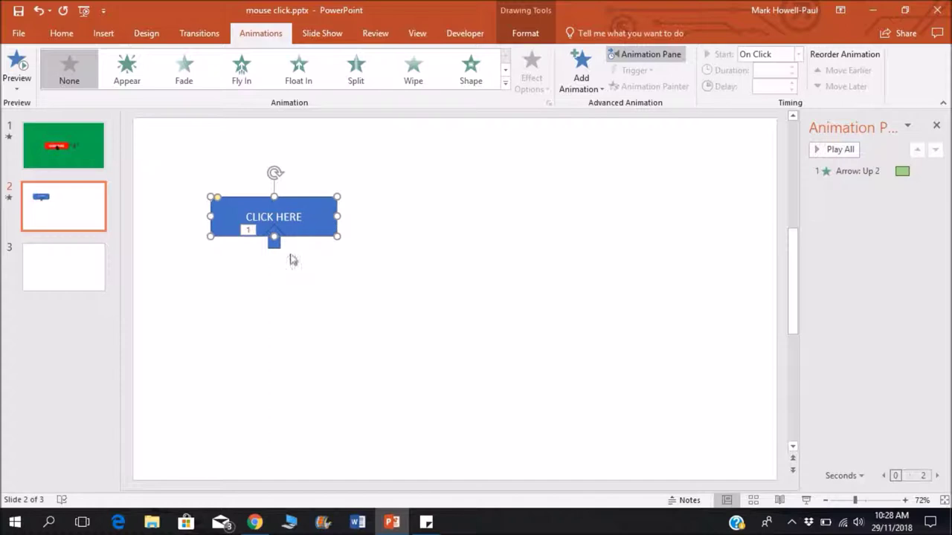
{"action": "left_click", "coordinate": [284, 280]}
{"action": "left_click", "coordinate": [273, 242]}
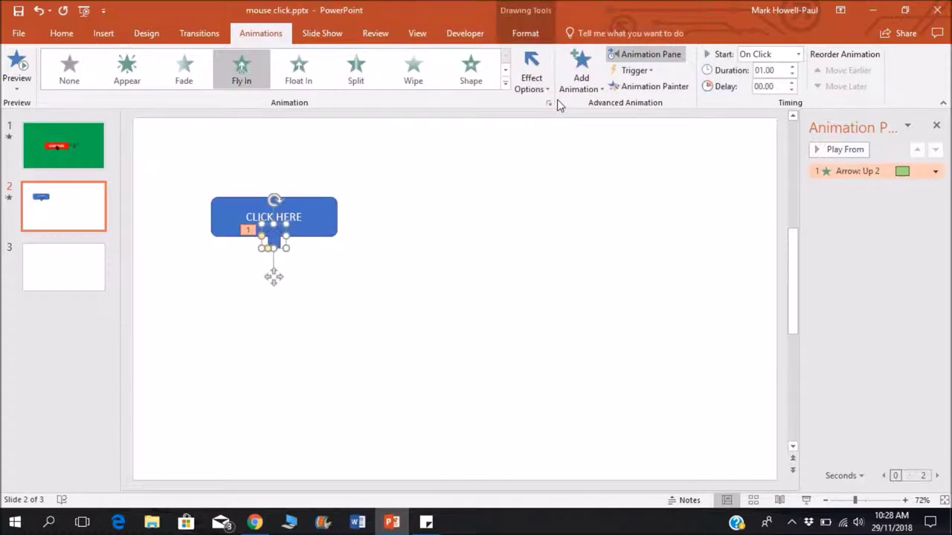
{"action": "left_click", "coordinate": [580, 82]}
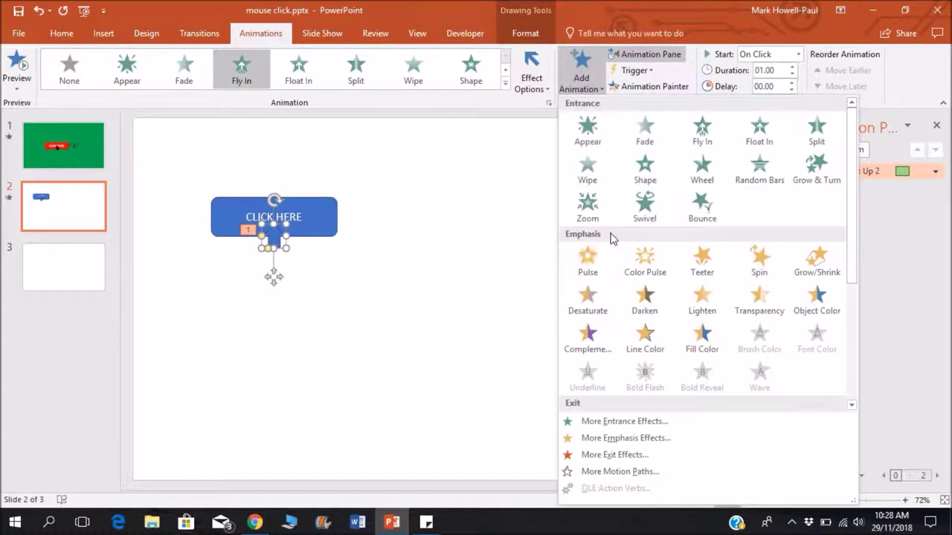
{"action": "left_click", "coordinate": [587, 260]}
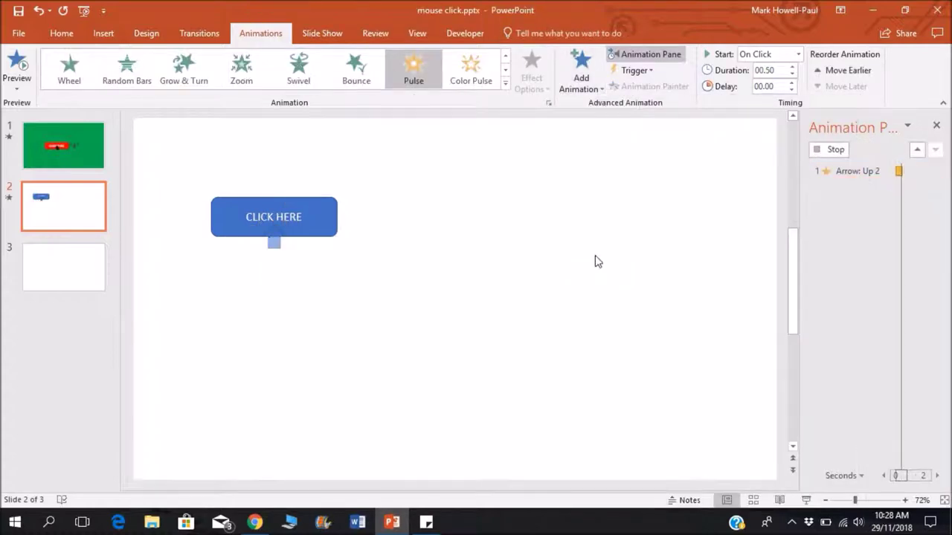
Set the arrow's Pulse to start After Previous with a duration of 00.25, and play all animations on the slide.
{"action": "left_click", "coordinate": [798, 54]}
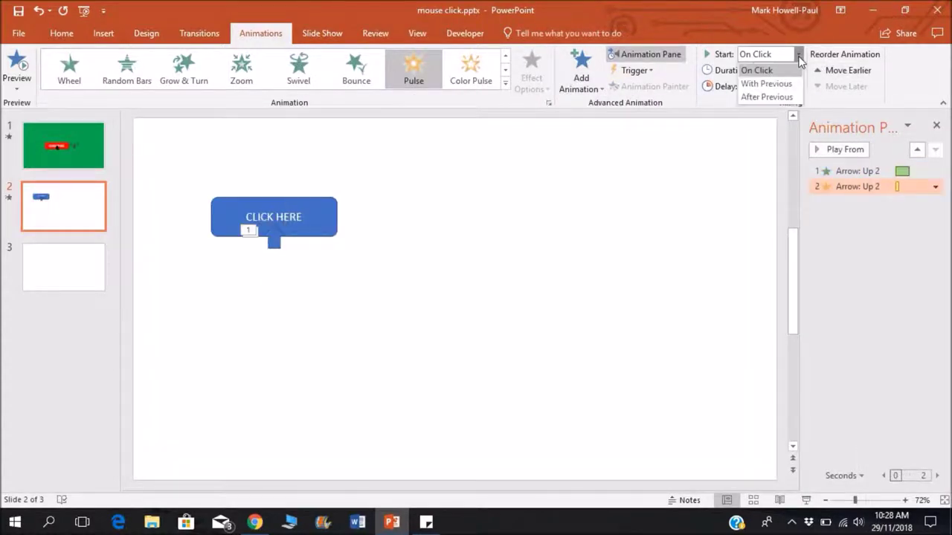
{"action": "left_click", "coordinate": [780, 95]}
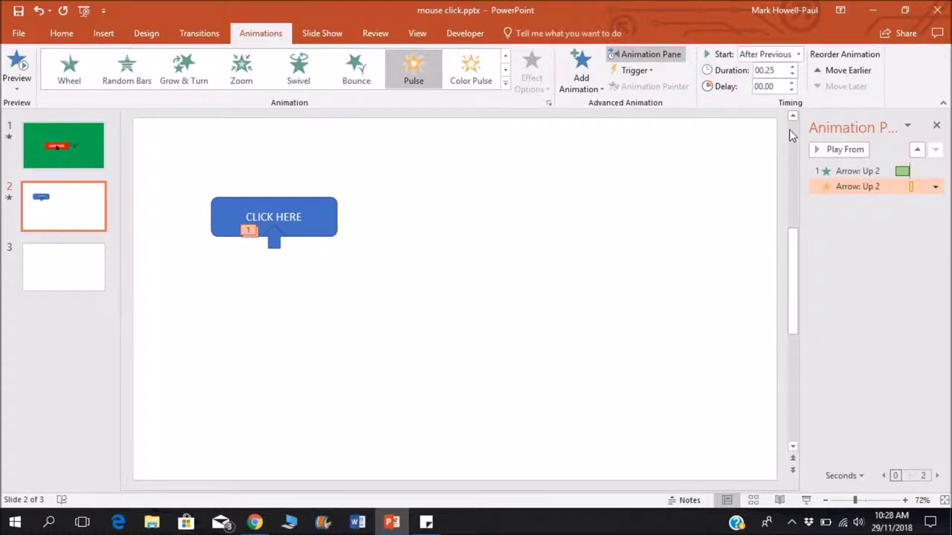
{"action": "left_click", "coordinate": [757, 148]}
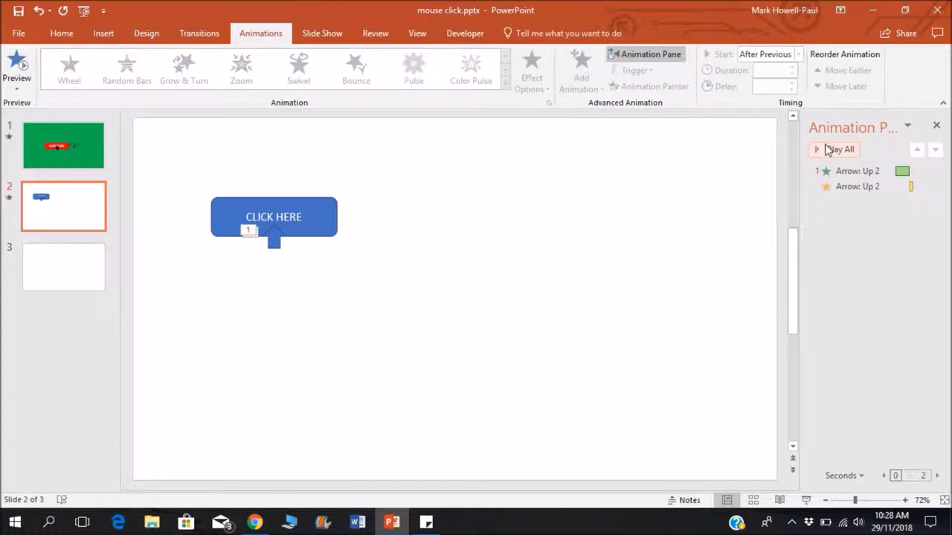
{"action": "left_click", "coordinate": [837, 149]}
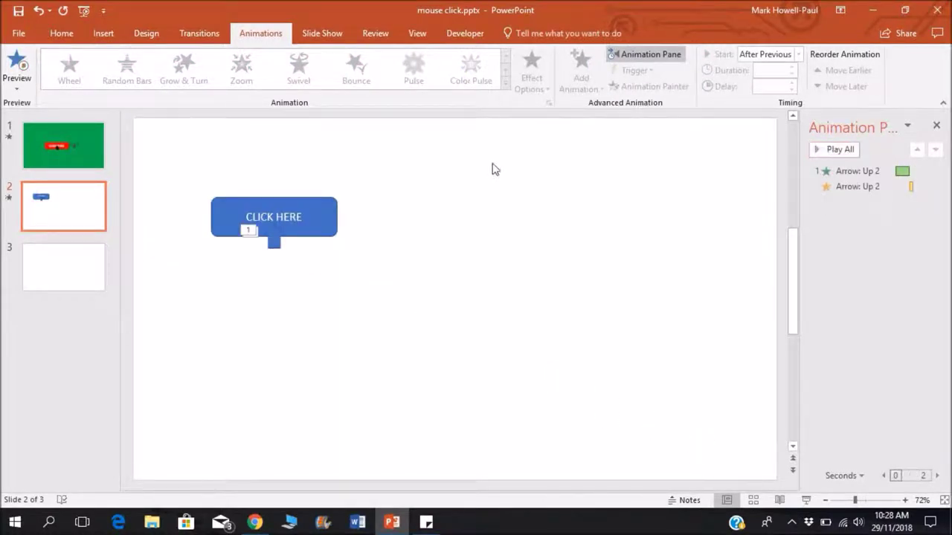
Apply a Pulse emphasis animation to the CLICK HERE button.
{"action": "left_click", "coordinate": [330, 206]}
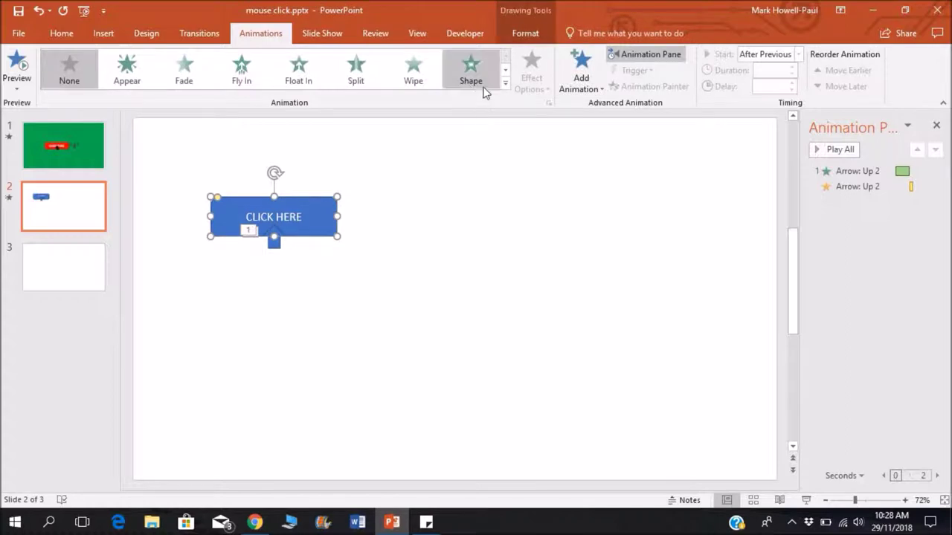
{"action": "left_click", "coordinate": [506, 84]}
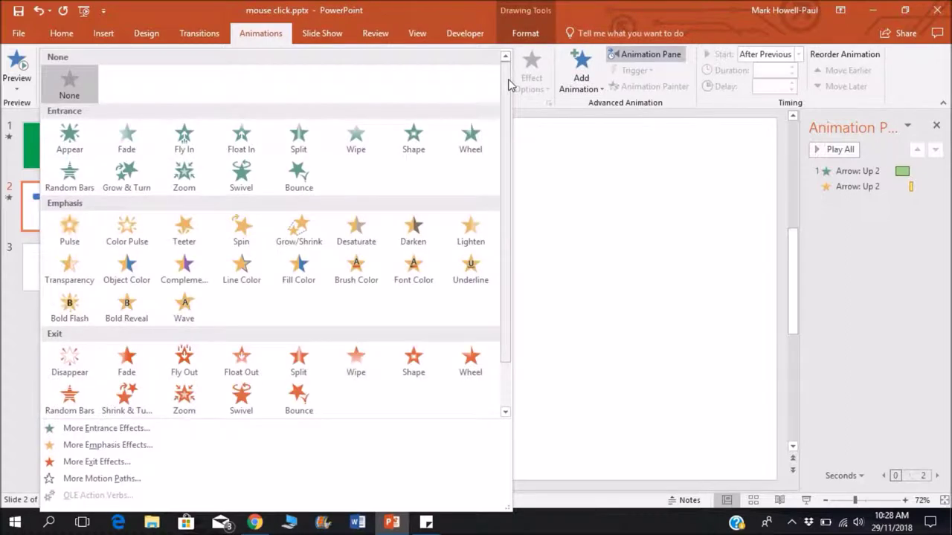
{"action": "scroll", "coordinate": [510, 83], "scroll_direction": "down", "scroll_amount": 1}
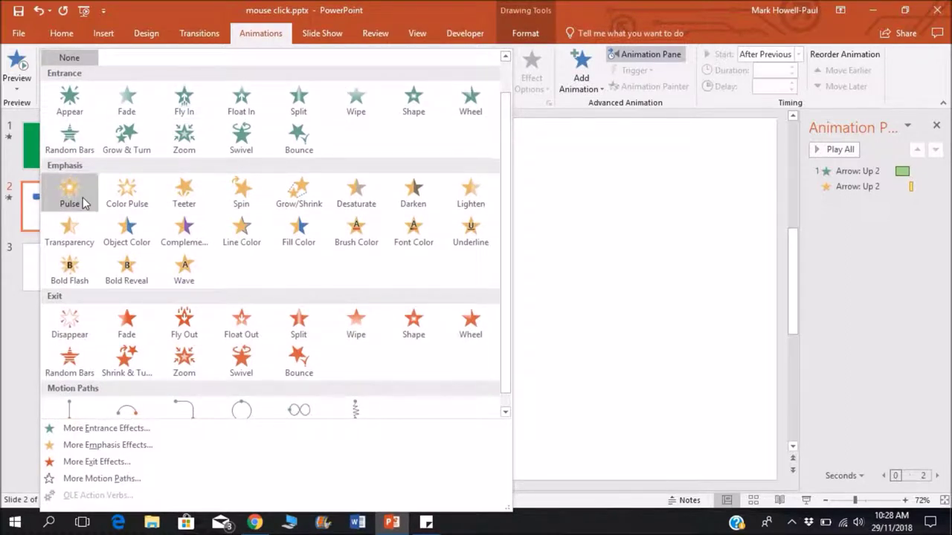
{"action": "left_click", "coordinate": [69, 192]}
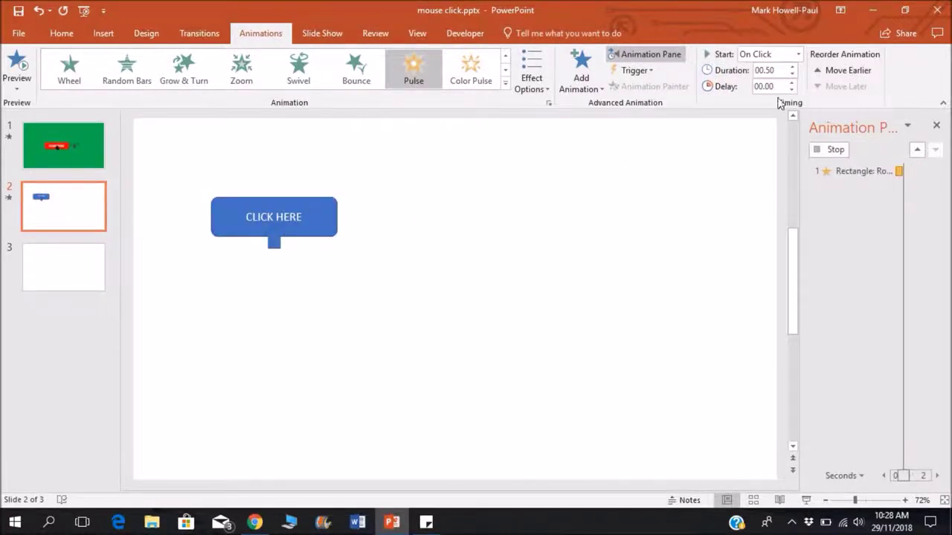
Set the button's Pulse to start With Previous with a duration of 00.25.
{"action": "left_click", "coordinate": [792, 73]}
{"action": "left_click", "coordinate": [799, 54]}
{"action": "left_click", "coordinate": [762, 86]}
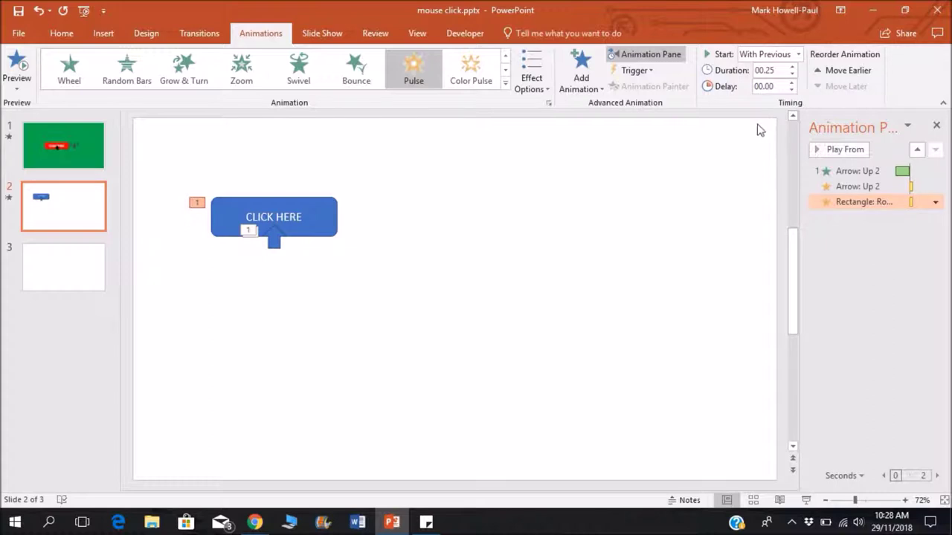
{"action": "left_click", "coordinate": [761, 130]}
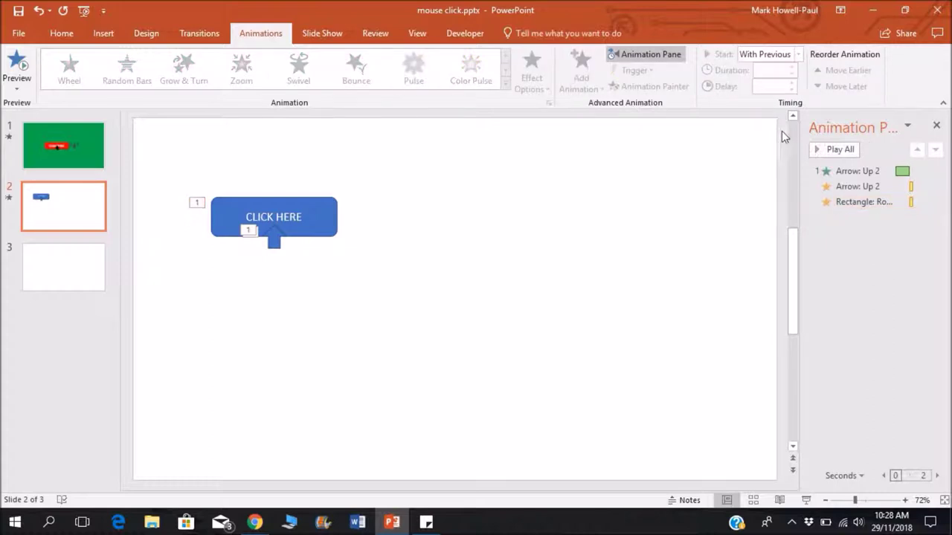
Set the delay of the button's Pulse to 00.25 and play all animations on the slide.
{"action": "left_click", "coordinate": [882, 203]}
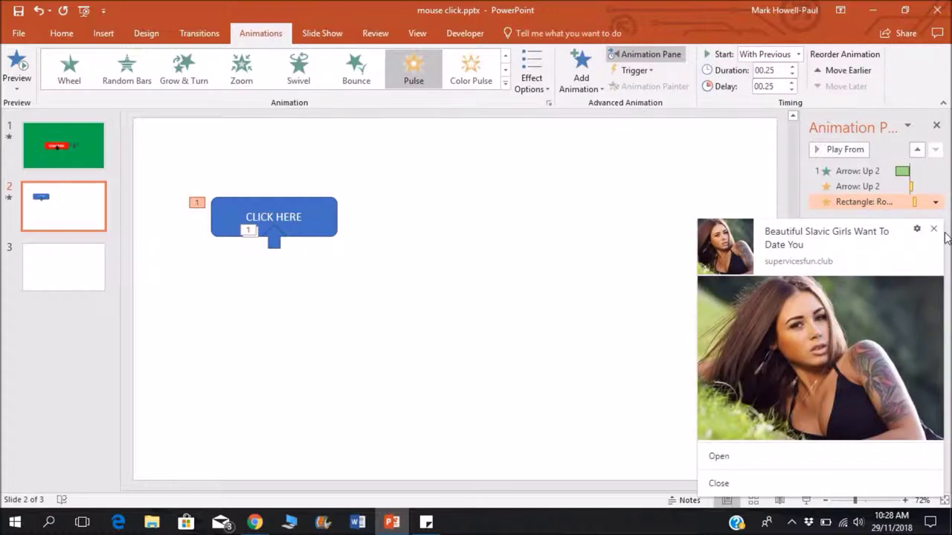
{"action": "left_click", "coordinate": [892, 186]}
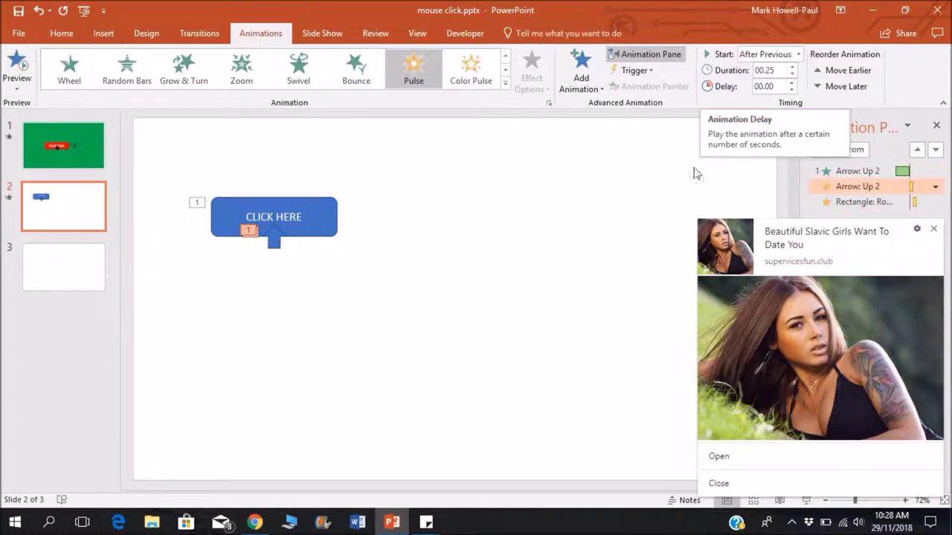
{"action": "left_click", "coordinate": [840, 150]}
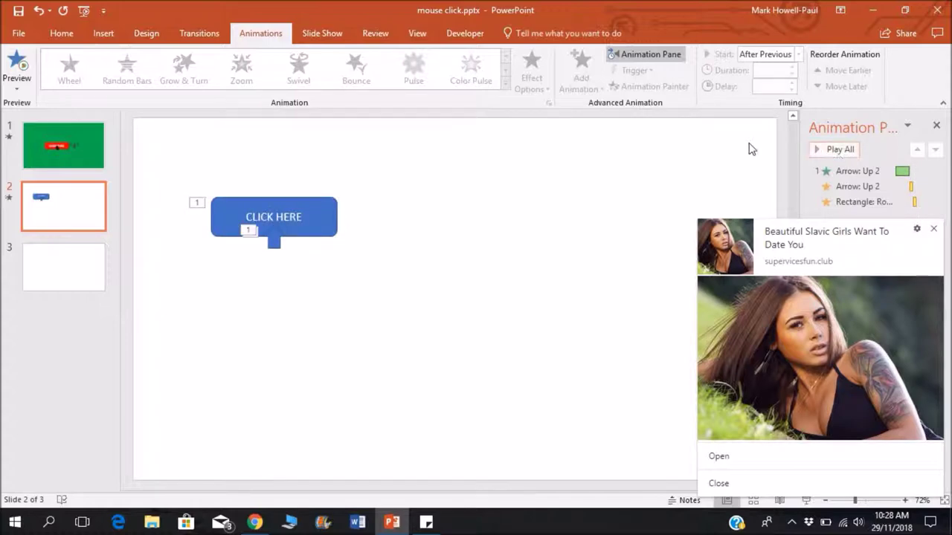
{"action": "left_click", "coordinate": [819, 153]}
View the SUBSCRIBE button example on slide 1 and return to slide 2.
{"action": "left_click", "coordinate": [97, 160]}
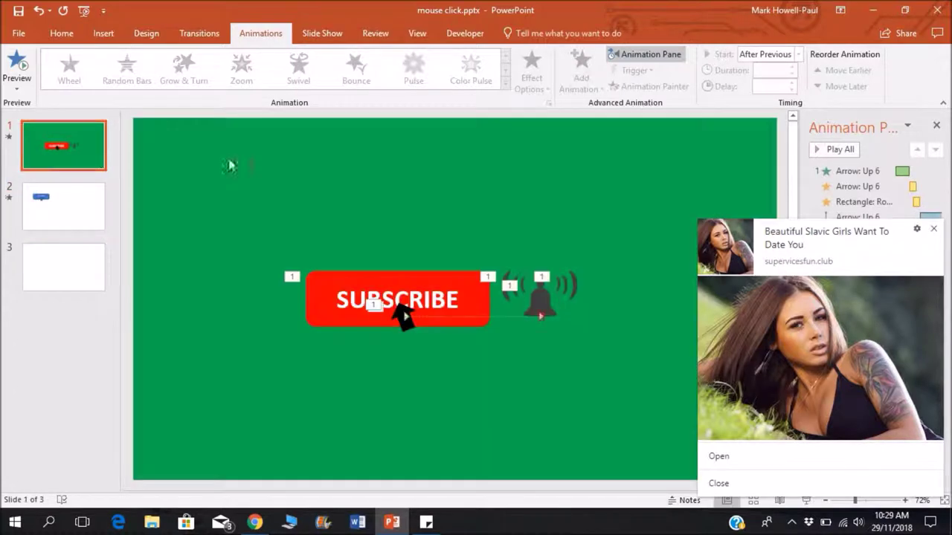
{"action": "key", "text": "Down"}
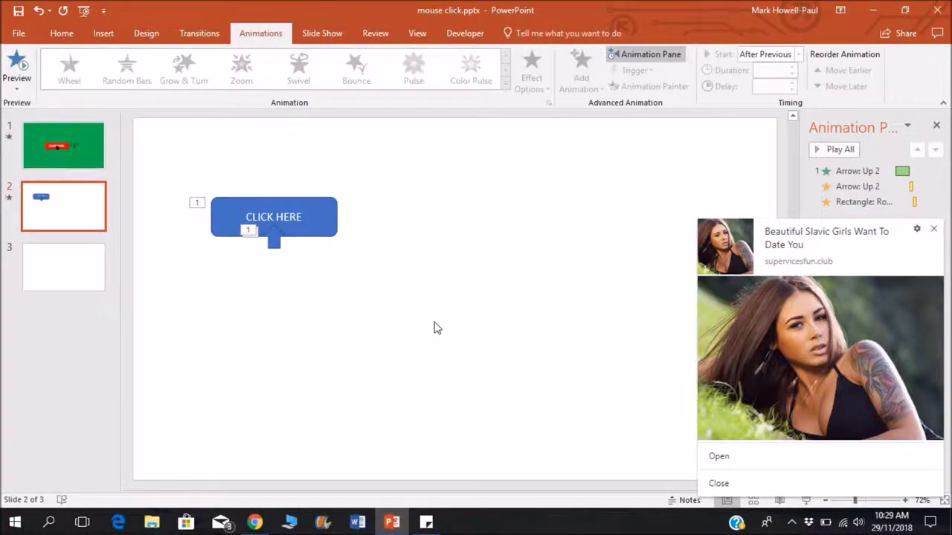